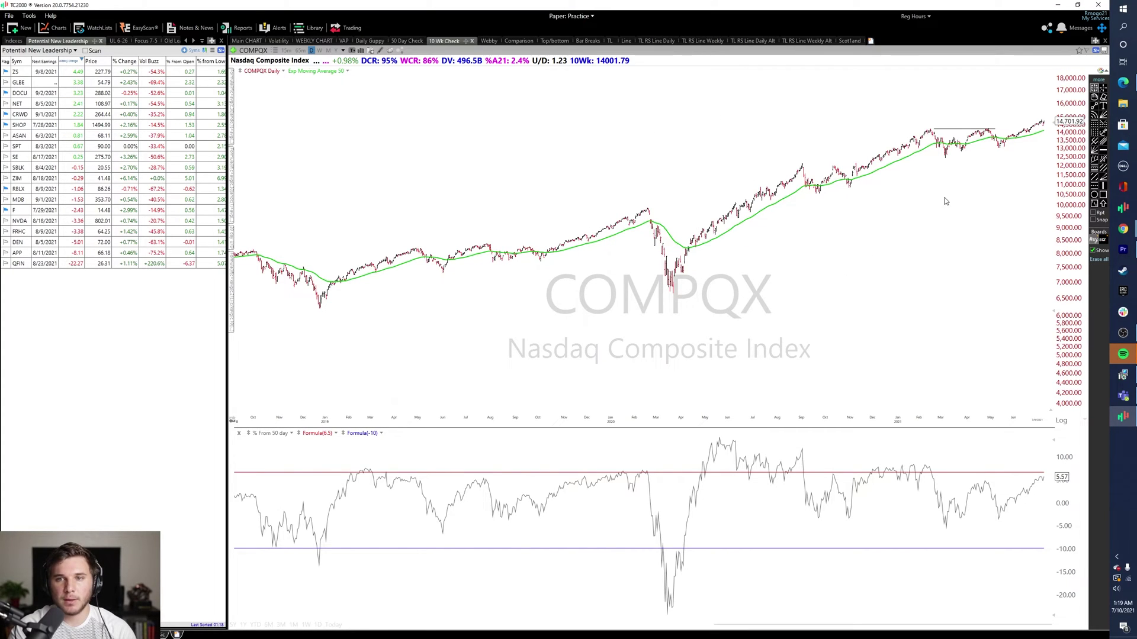
Step: Scroll through the chart history and read the index values for October 2015
scroll(996, 177, up, 5)
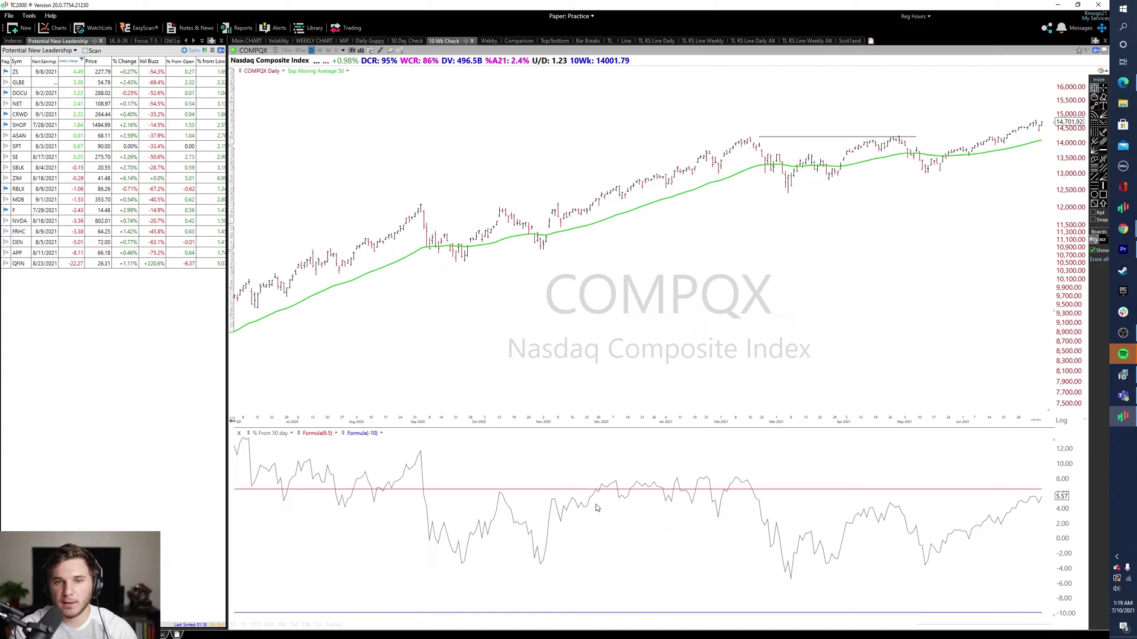
scroll(725, 440, down, 2)
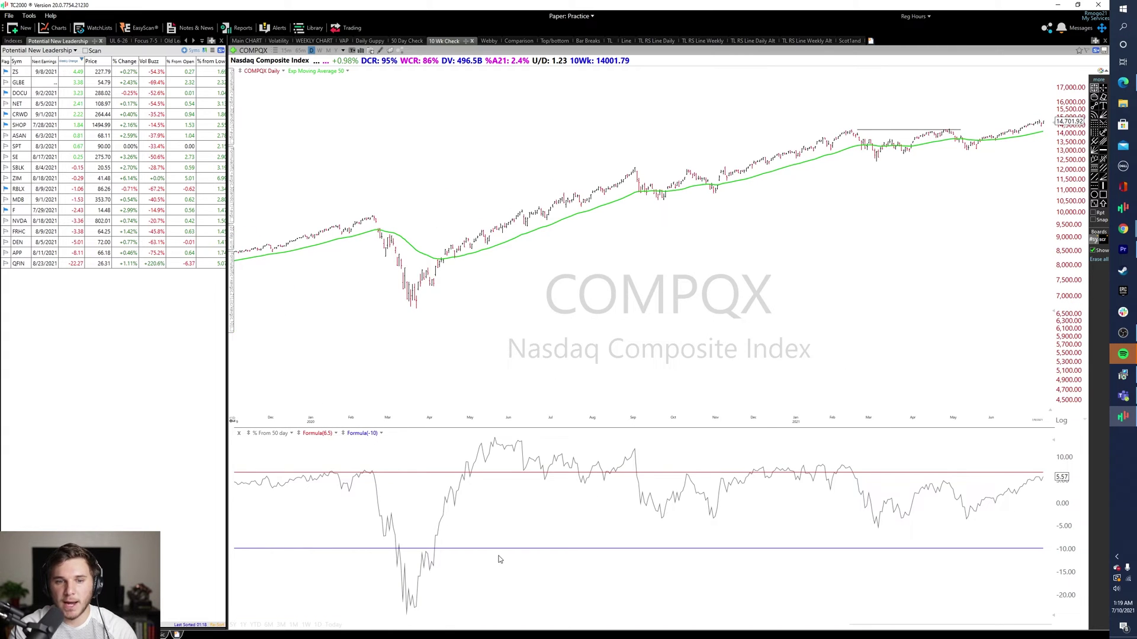
scroll(606, 524, down, 2)
scroll(685, 493, down, 2)
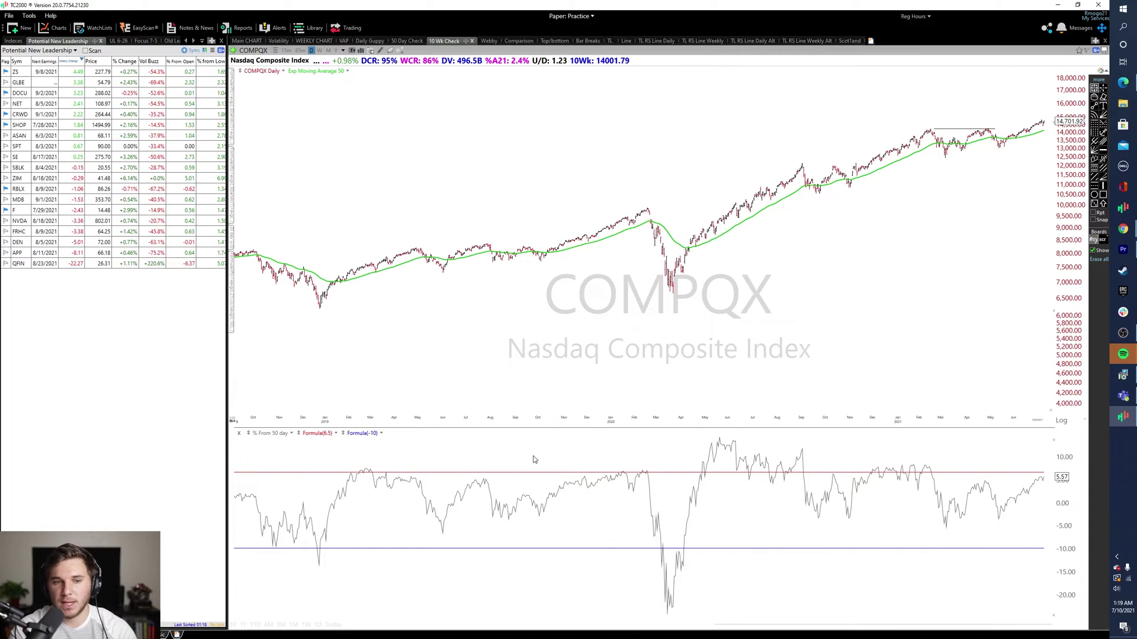
scroll(836, 489, down, 1)
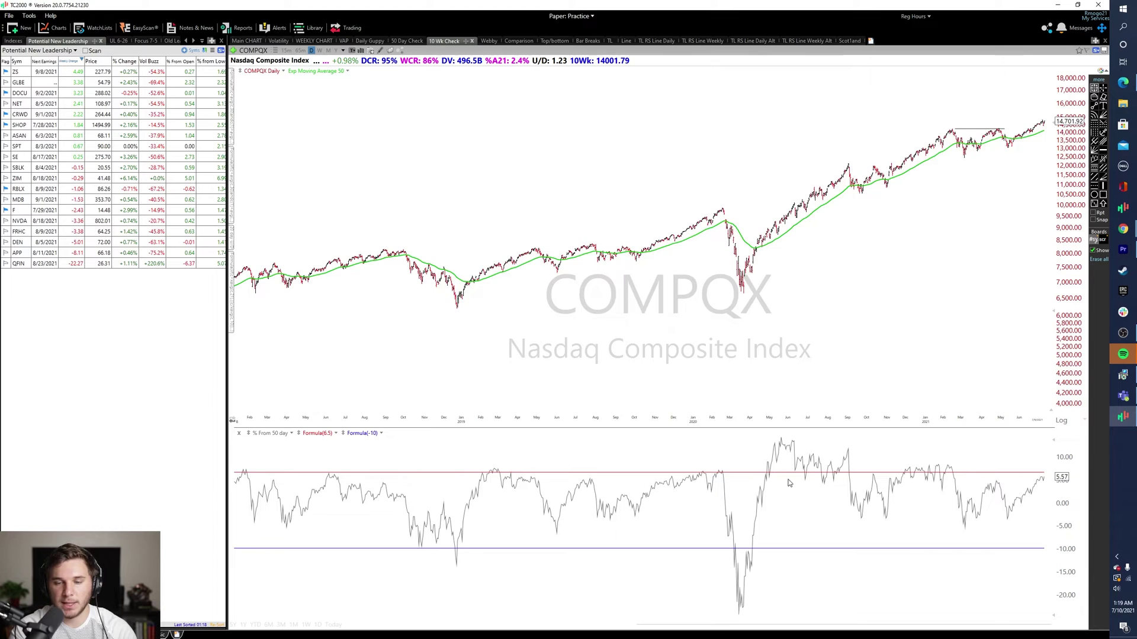
scroll(789, 483, down, 1)
scroll(820, 579, down, 1)
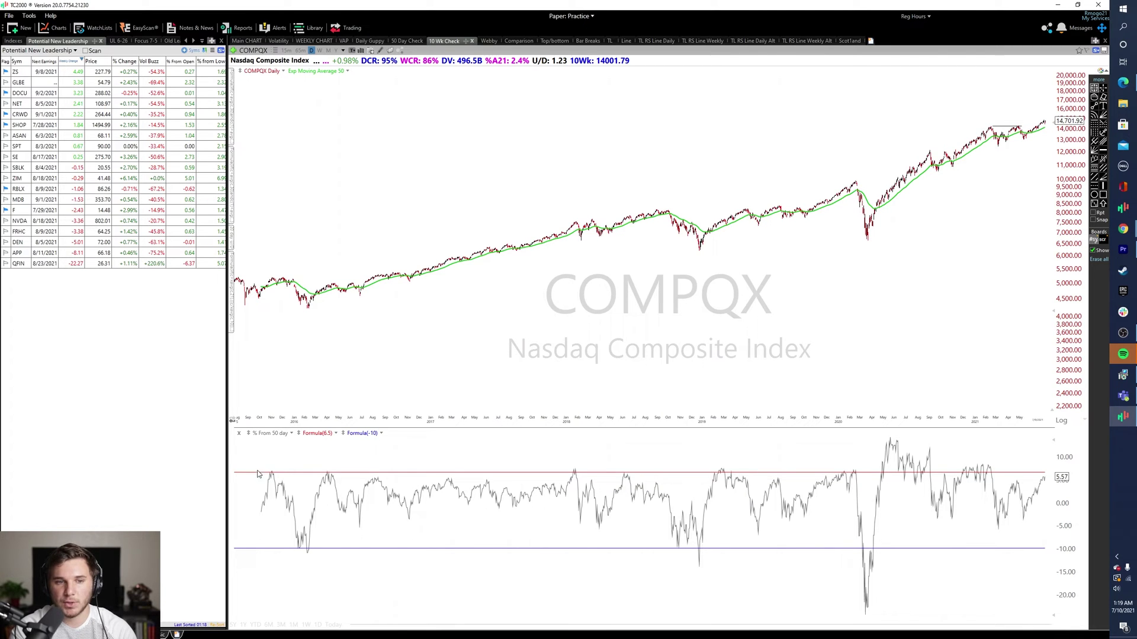
drag(263, 477, 278, 482)
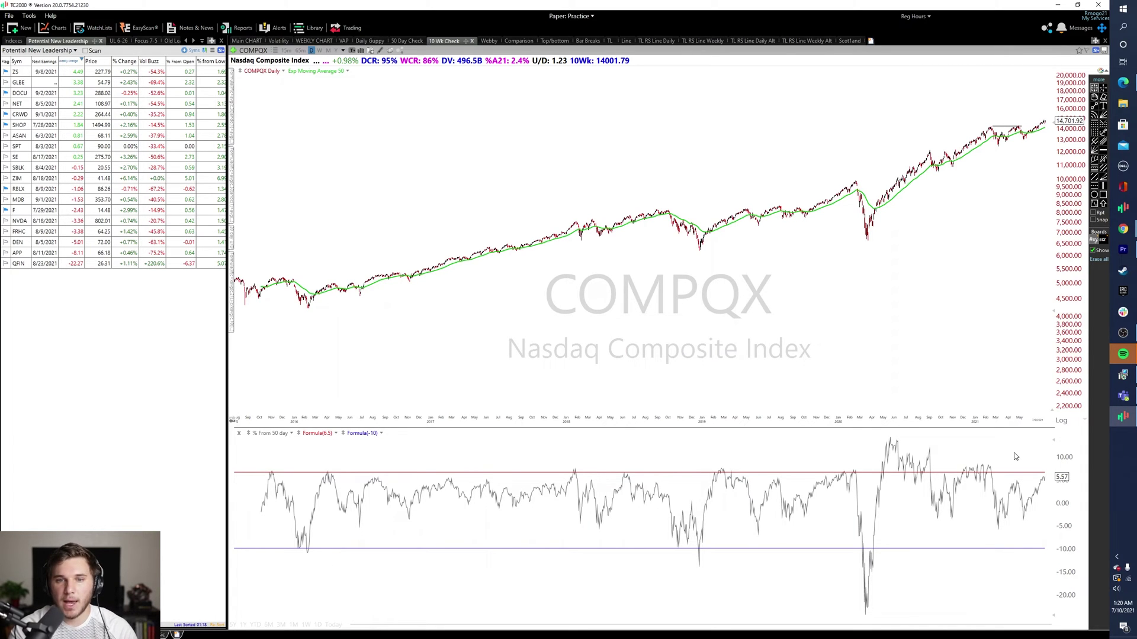
scroll(1015, 457, up, 5)
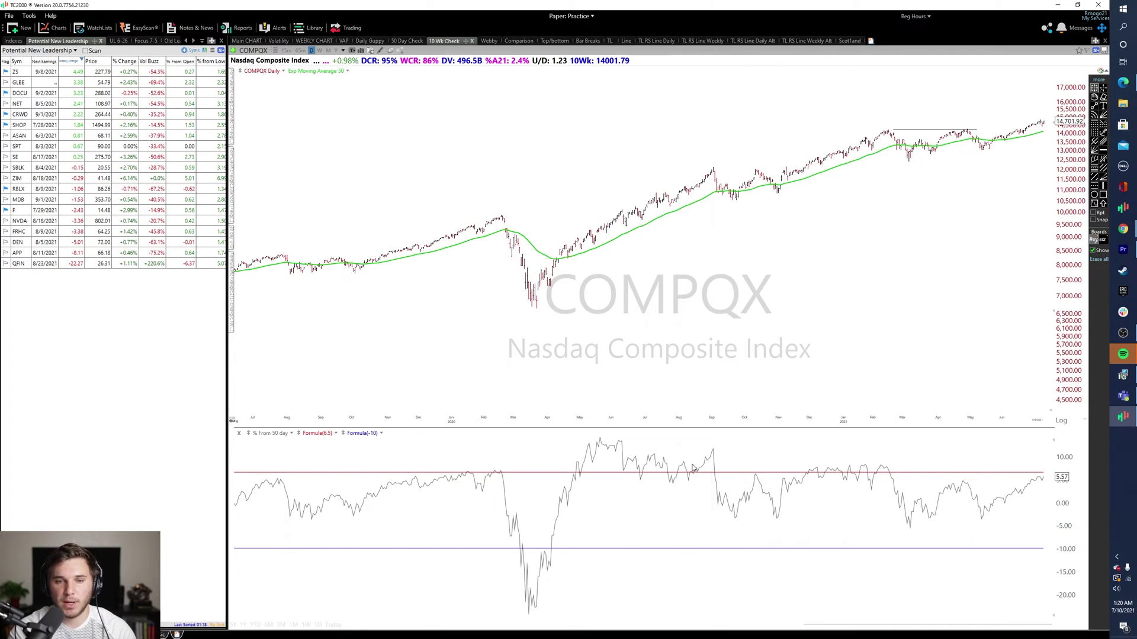
scroll(810, 415, down, 2)
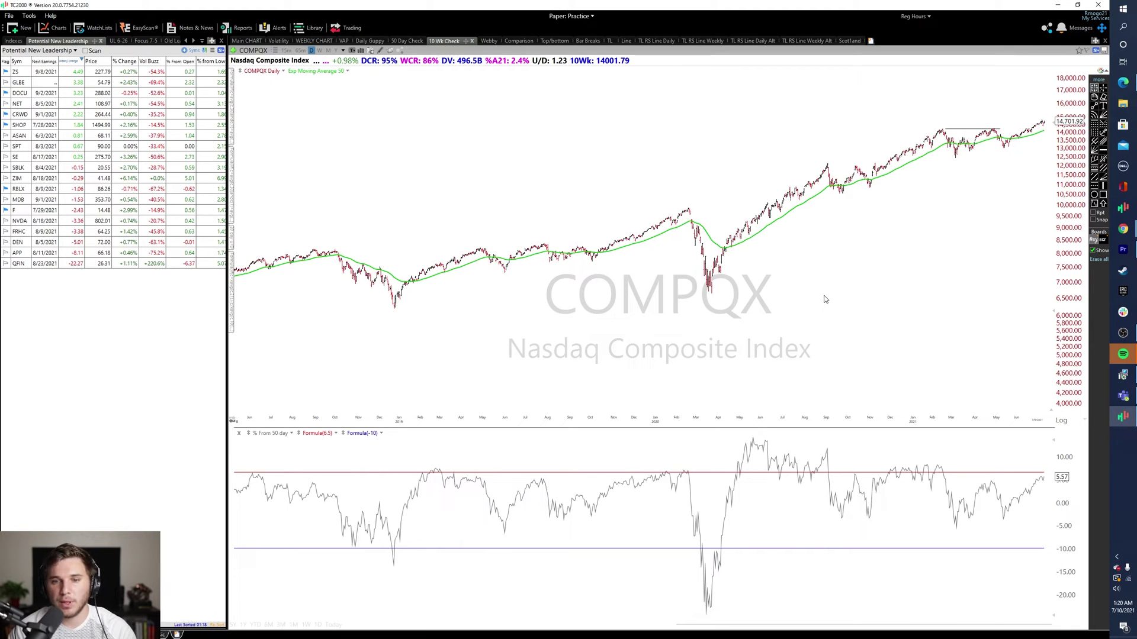
scroll(785, 450, down, 2)
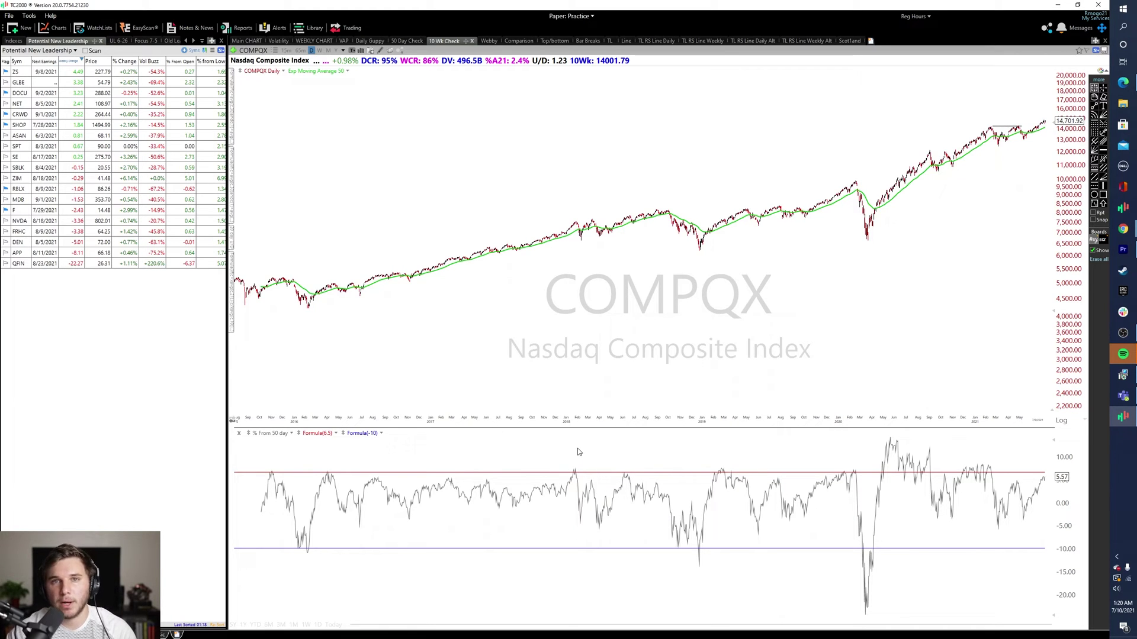
scroll(577, 449, up, 1)
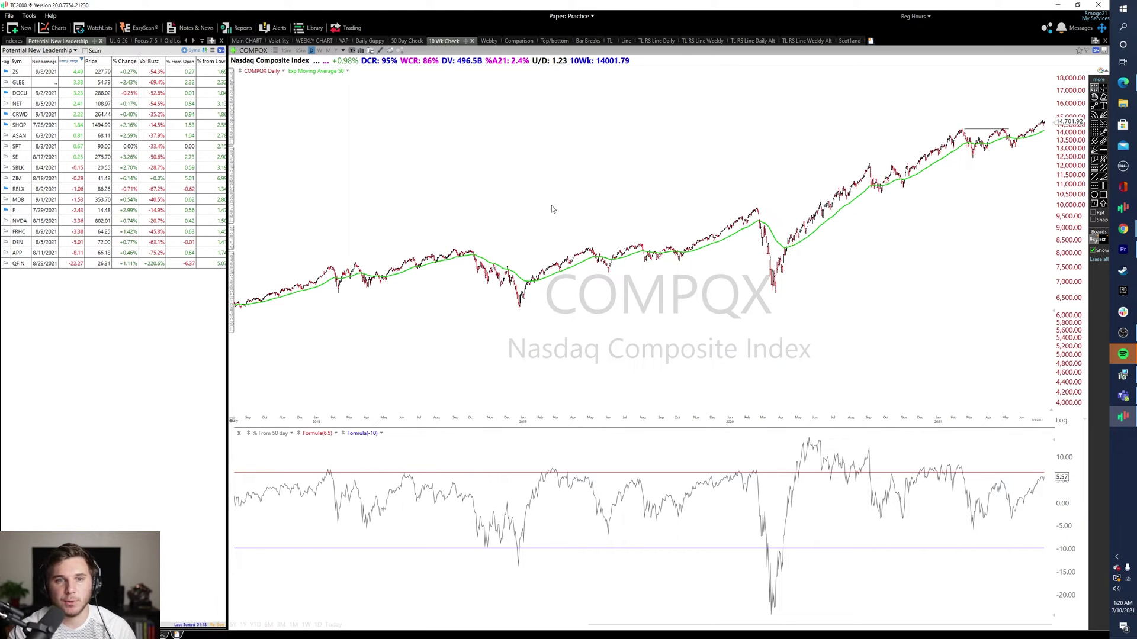
Step: Load the DocuSign (DOCU) daily chart using the symbol DOCU
text(DOCU)
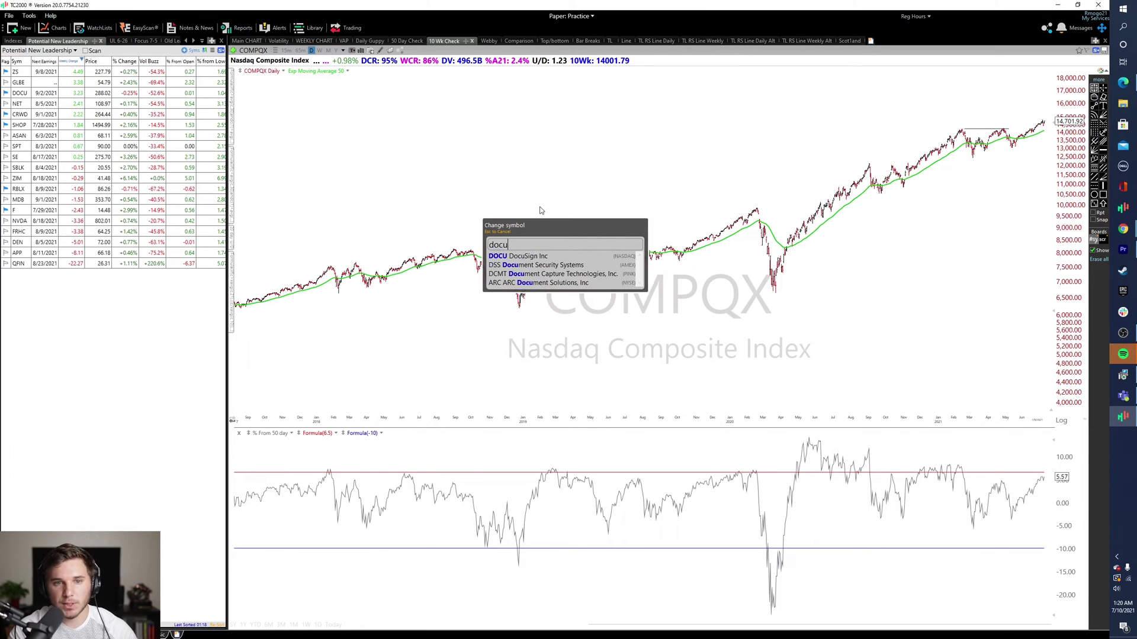
key(Return)
scroll(832, 306, up, 2)
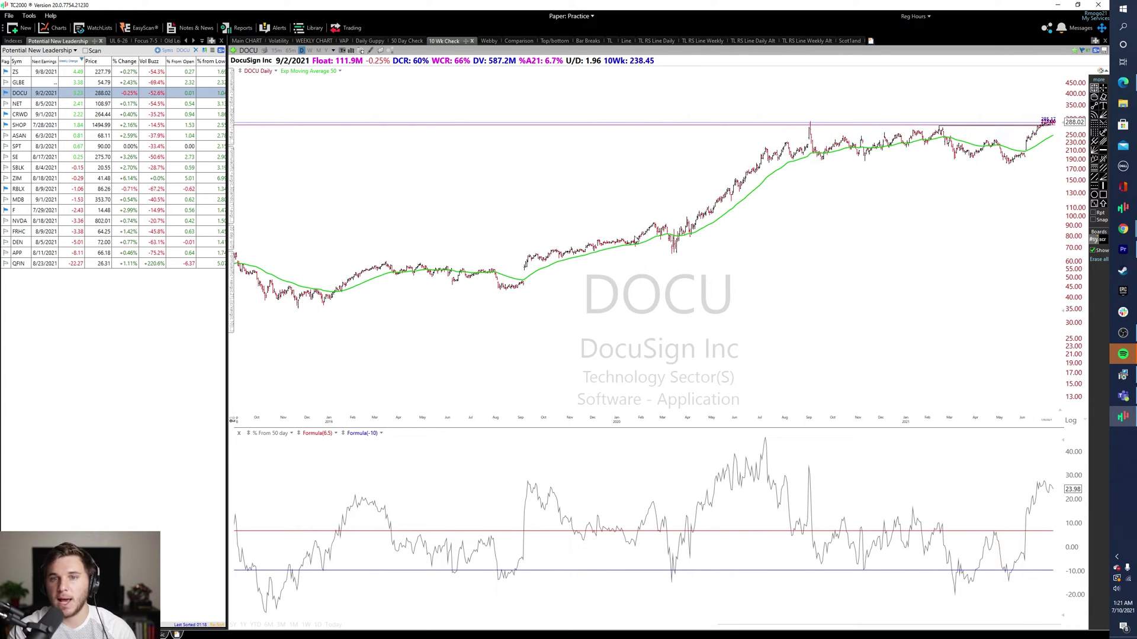
Step: Edit the percent-from-average oscillator formula to (c/avg(c,10)-1)*100
right_click(270, 433)
click(305, 436)
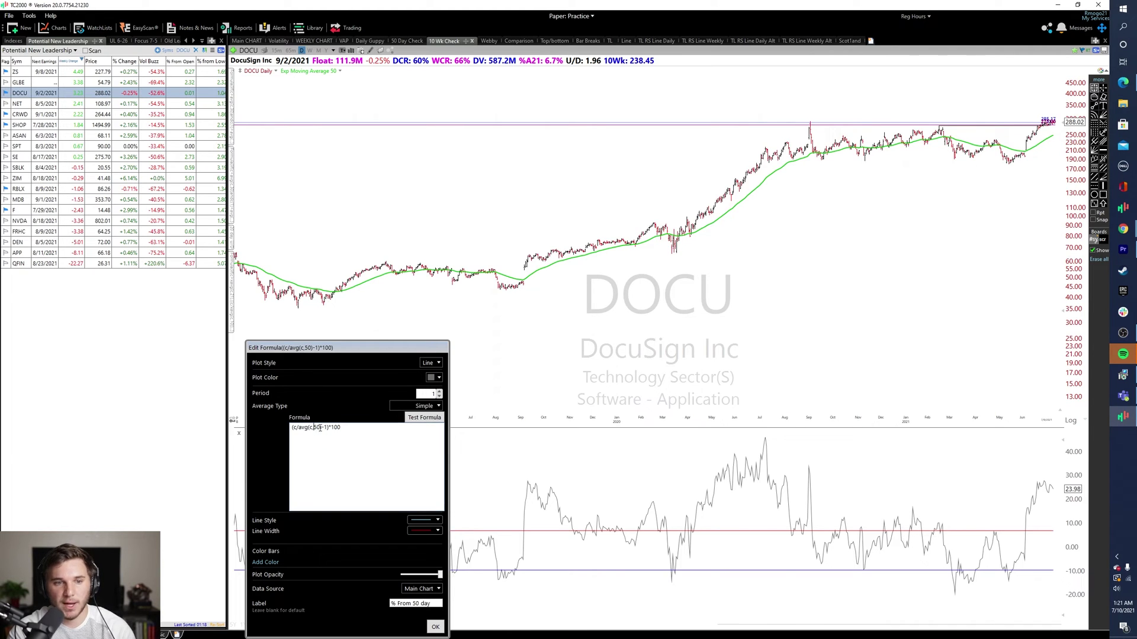
key(BackSpace)
text(1)
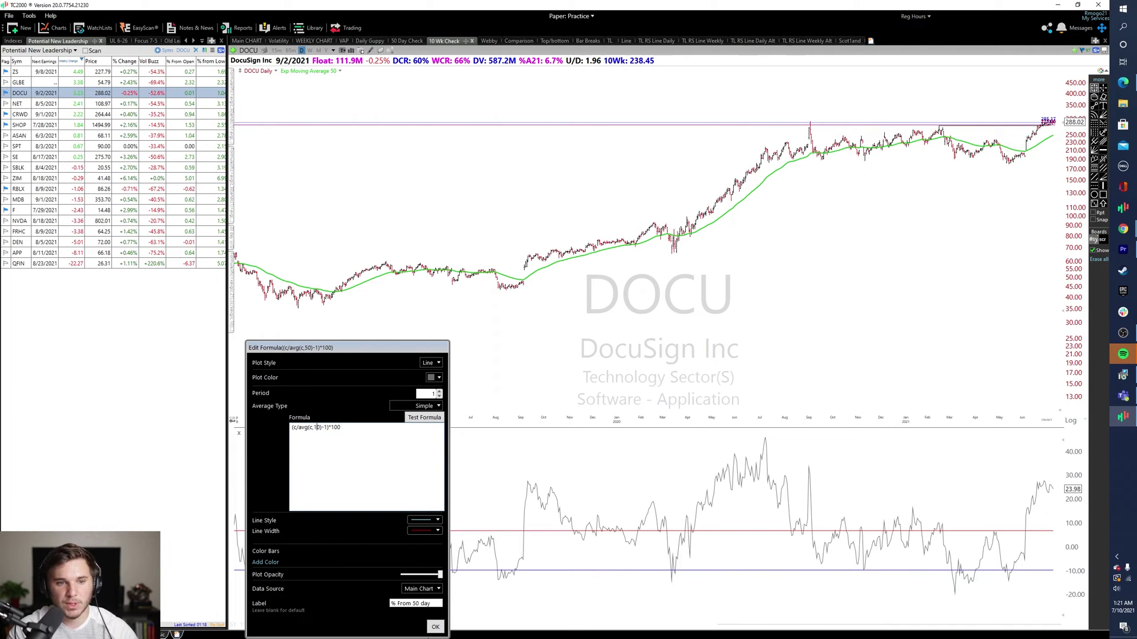
click(435, 627)
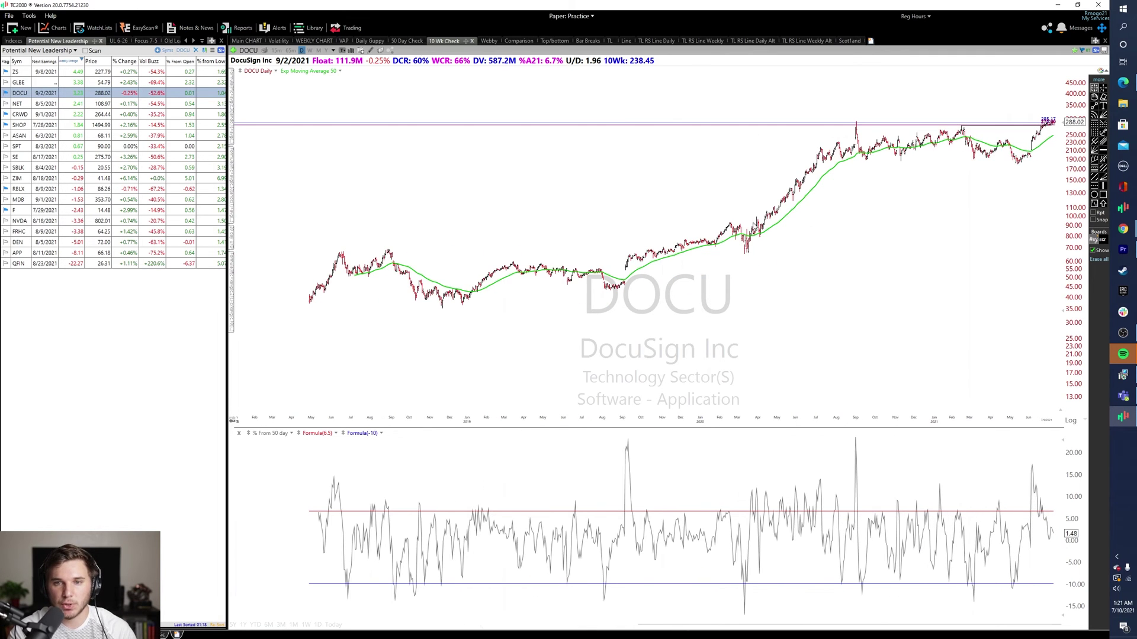
Step: Check the data readout and one-bar change at 9 April 2020
scroll(735, 238, up, 2)
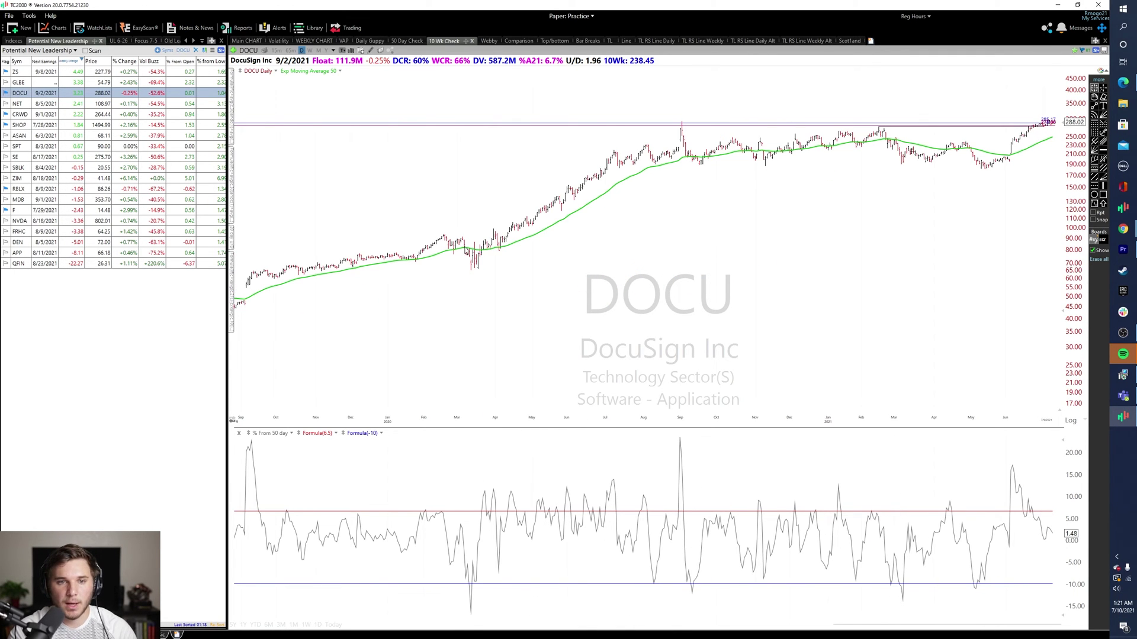
middle_click(506, 237)
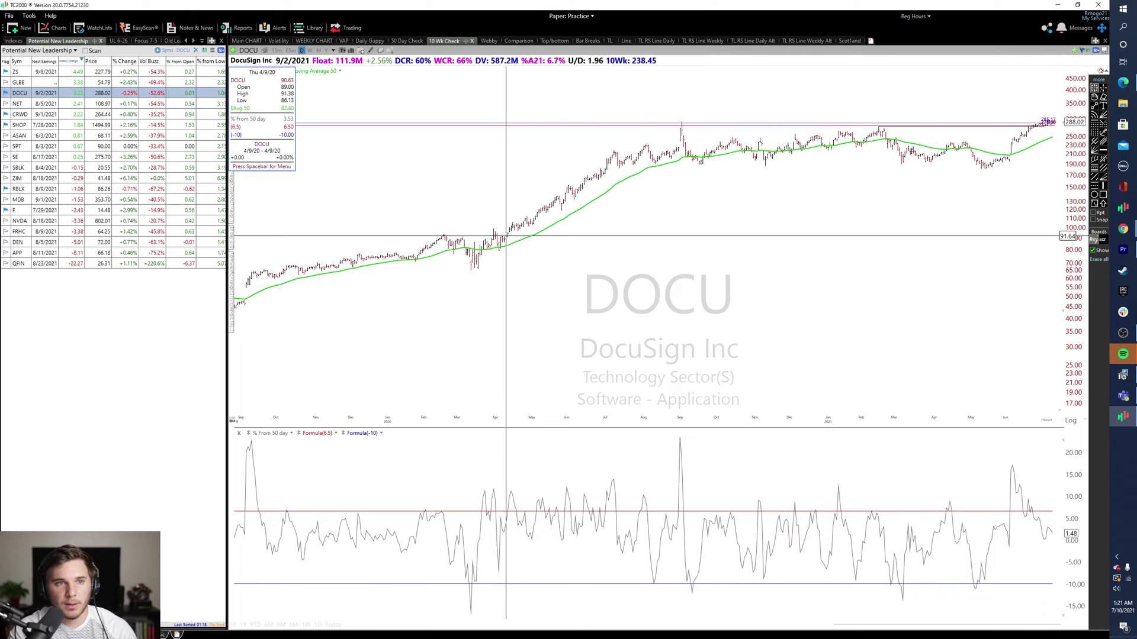
drag(506, 237, 509, 237)
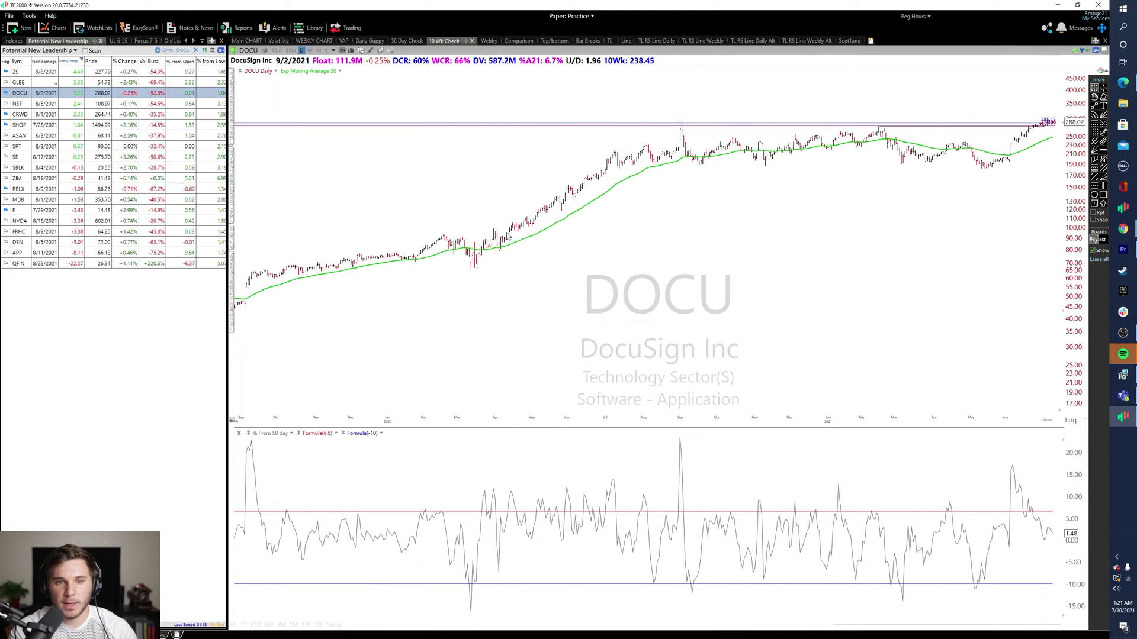
Step: Set the green exponential moving average to period 10, then measure the oscillator from 4/30/20 to 5/5/20
click(323, 73)
click(350, 78)
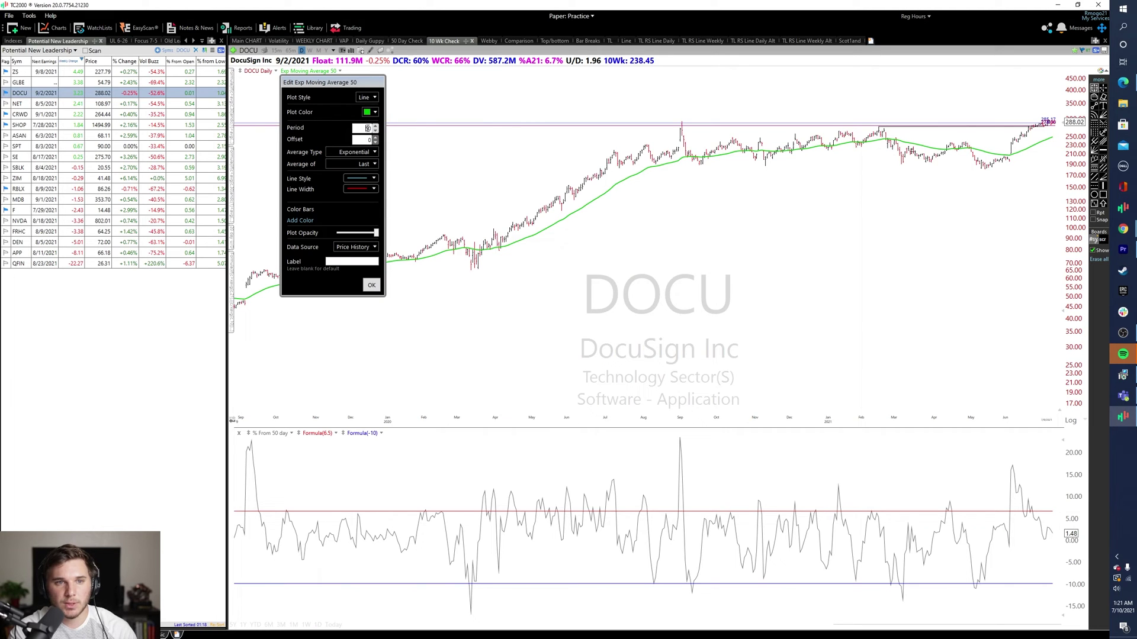
text(10)
click(373, 286)
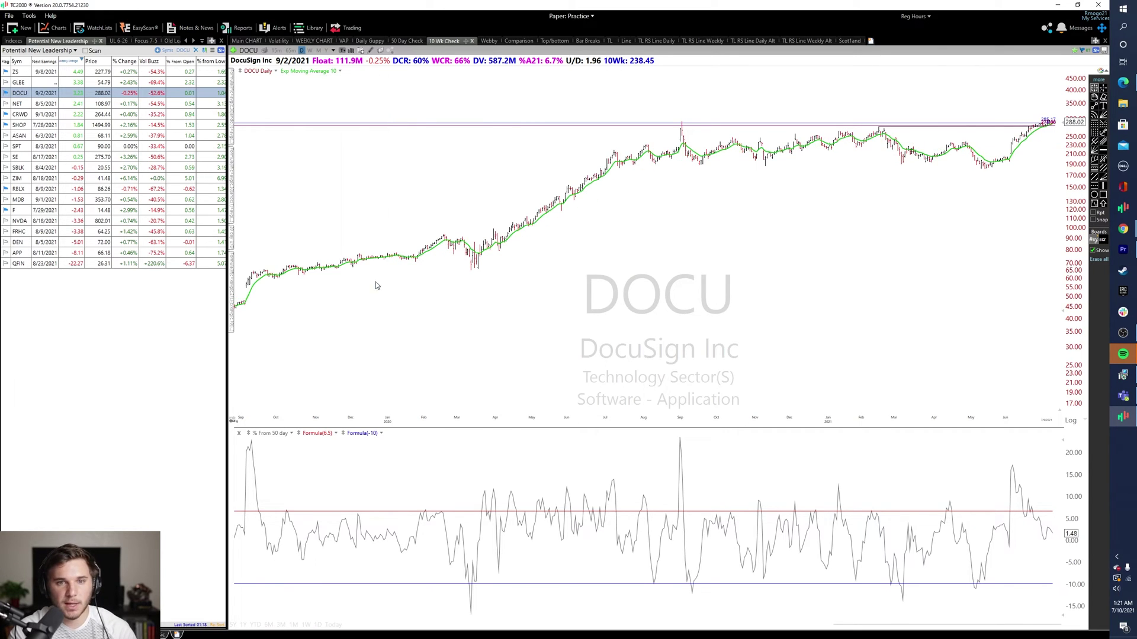
click(533, 508)
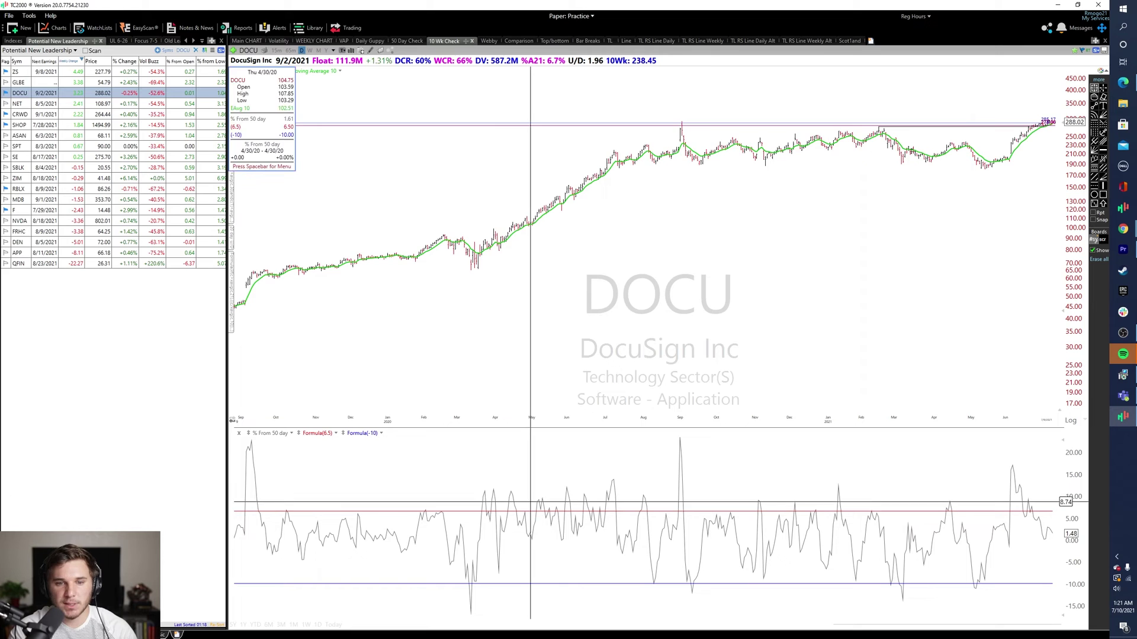
mouse_move(532, 507)
mouse_down()
mouse_move(535, 540)
mouse_move(540, 493)
mouse_move(541, 502)
mouse_up()
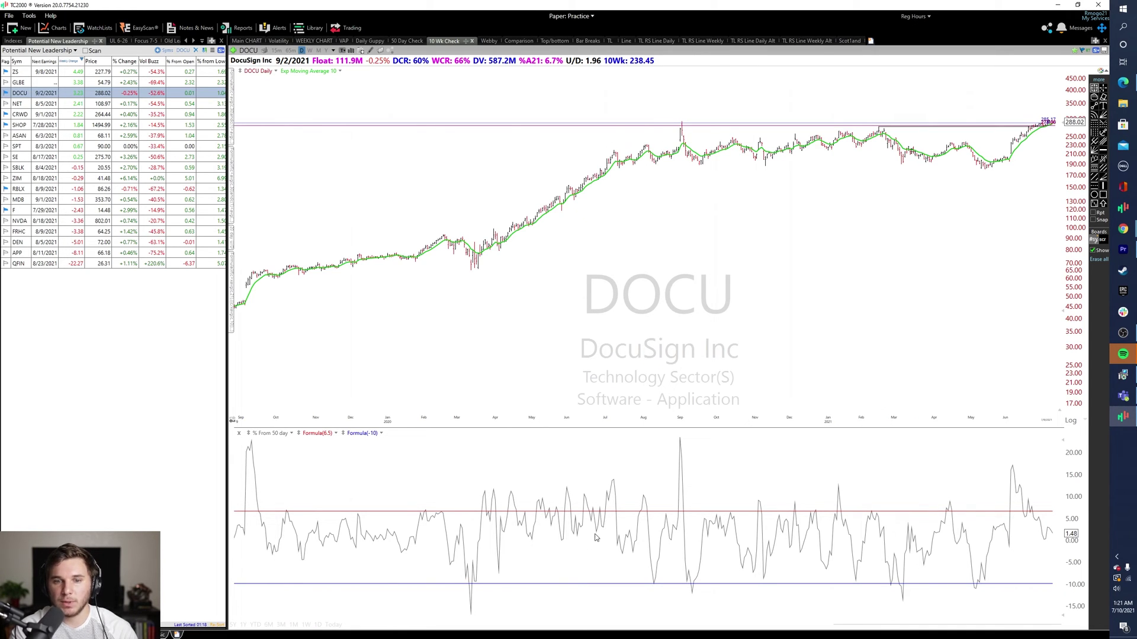
Step: Read July 2020 values and zoom to review the Bollinger Bands (10, 2) around price
drag(616, 154, 616, 157)
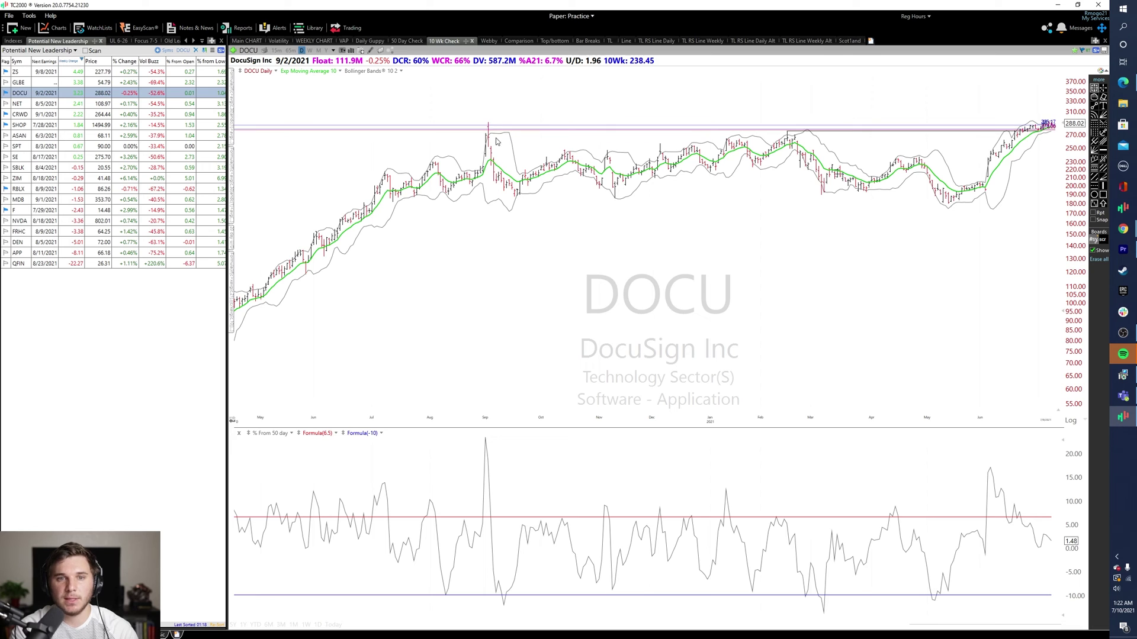
scroll(502, 141, up, 4)
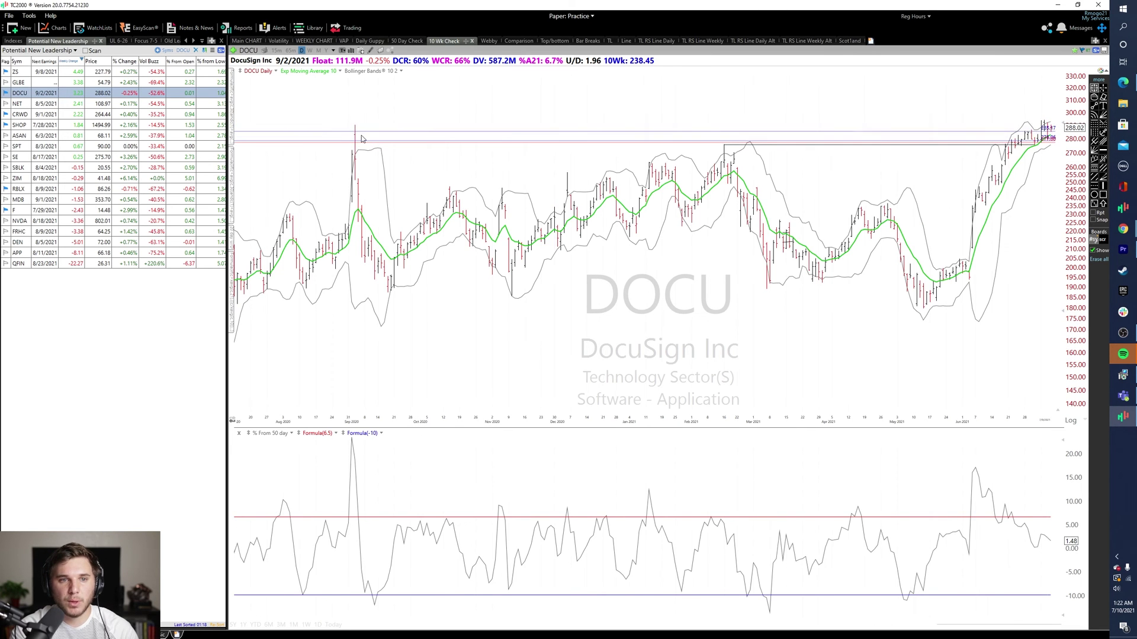
scroll(367, 139, down, 3)
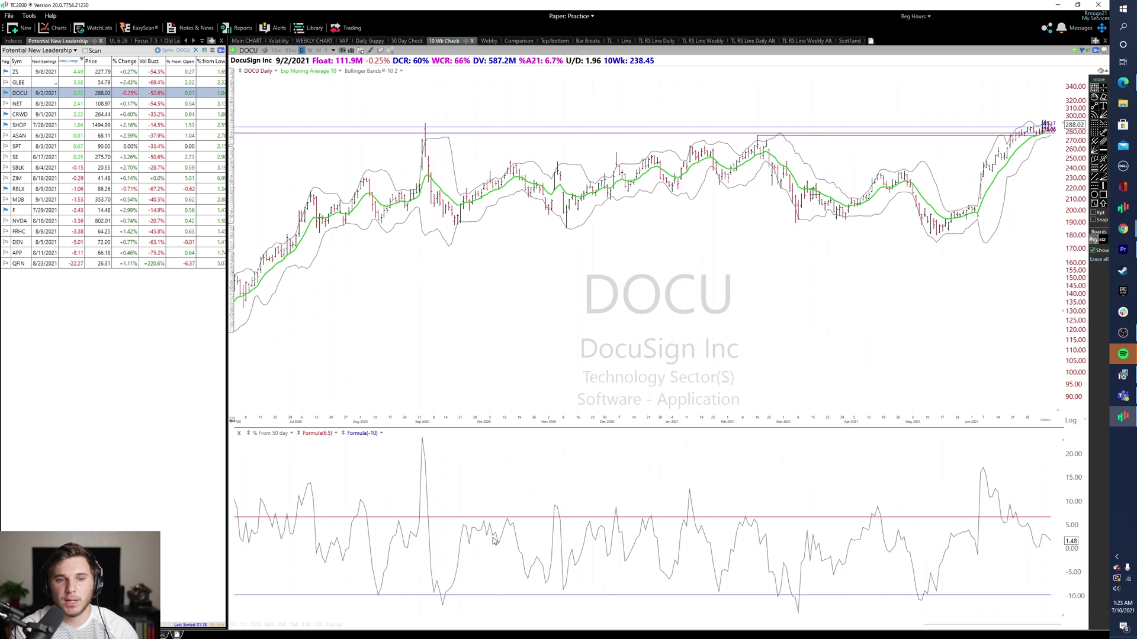
scroll(505, 474, down, 3)
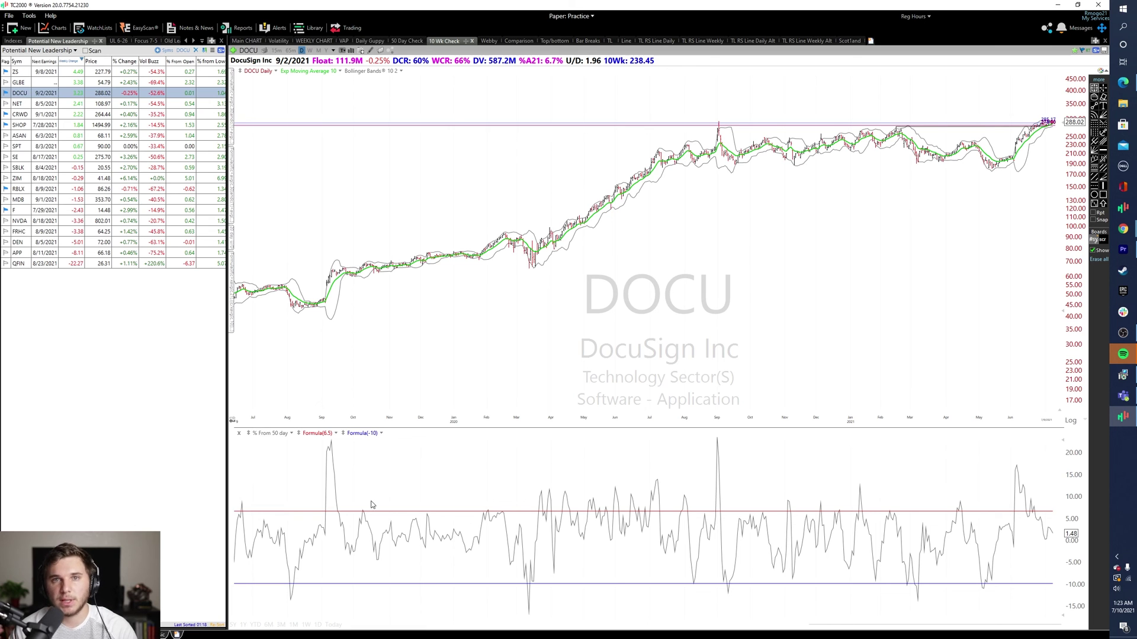
scroll(719, 196, up, 2)
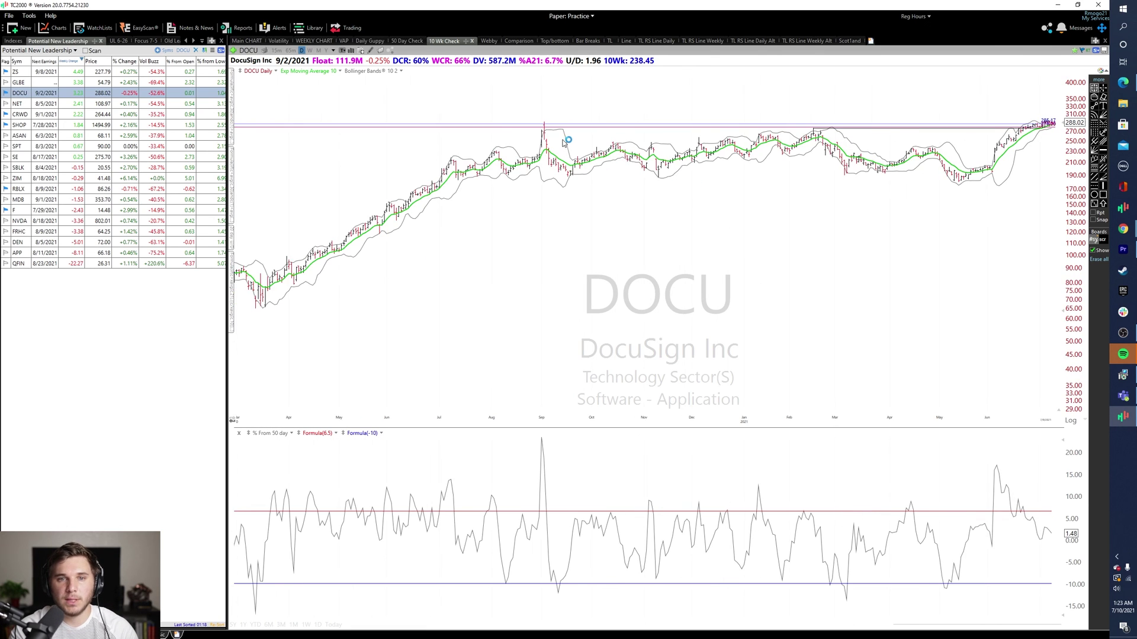